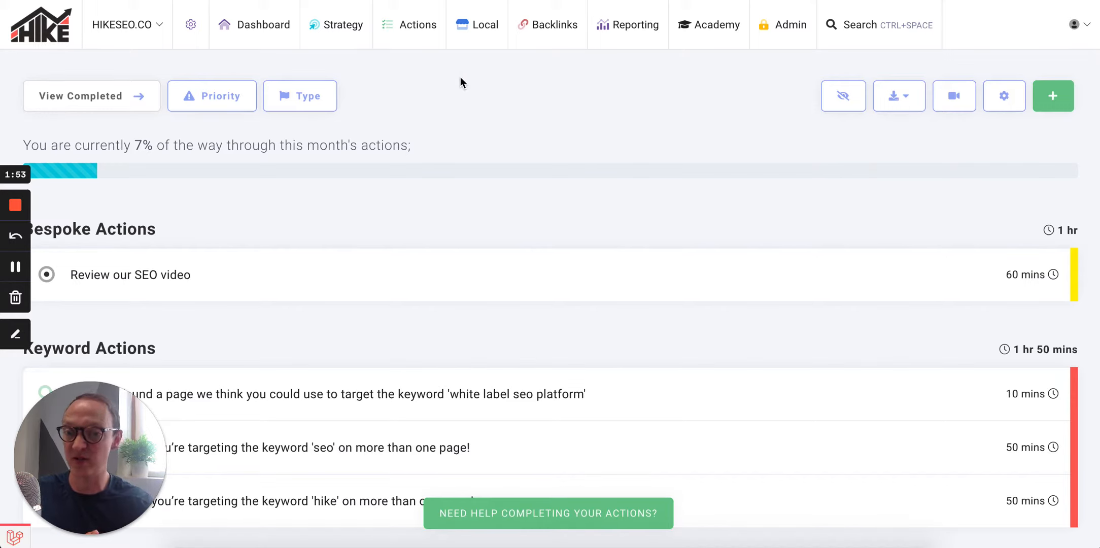
click(343, 25)
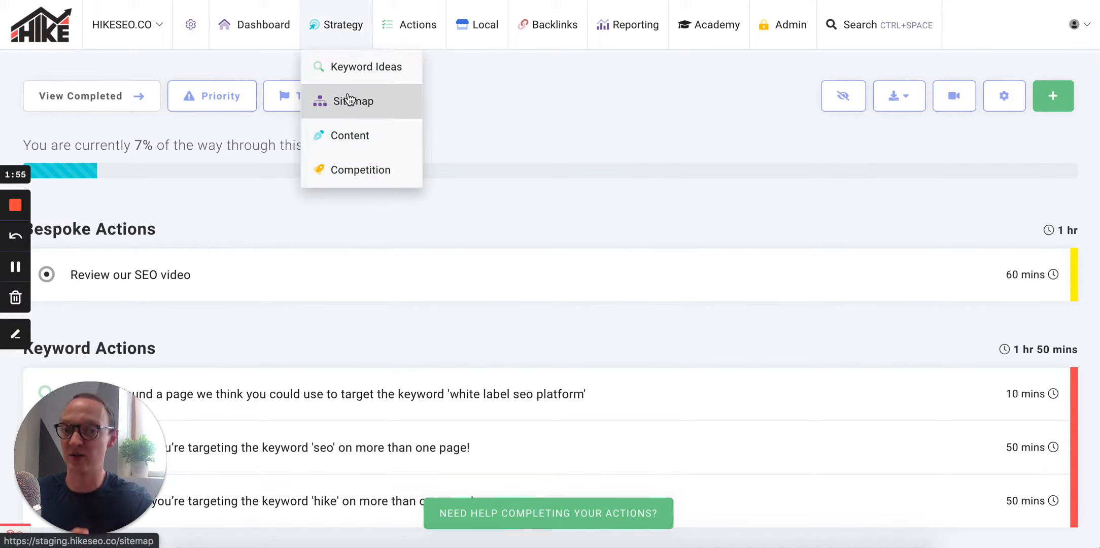
click(480, 122)
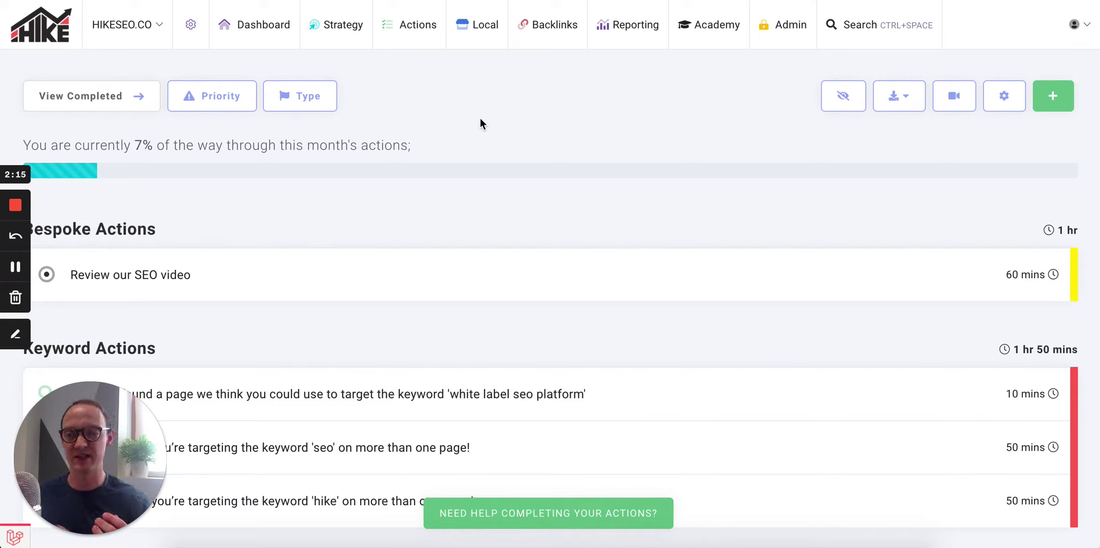
scroll(626, 281, down, 1)
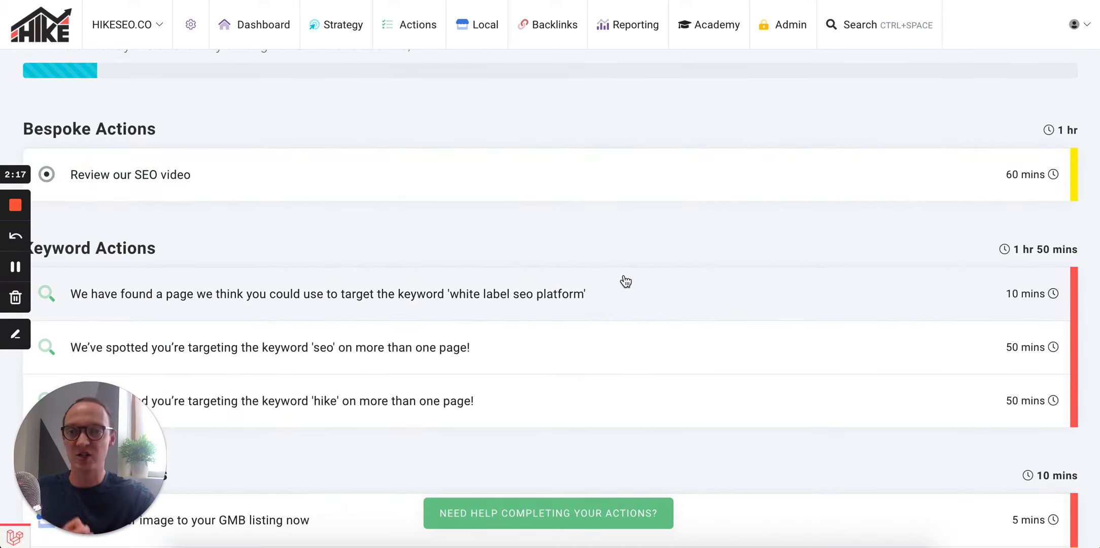
scroll(625, 281, down, 1)
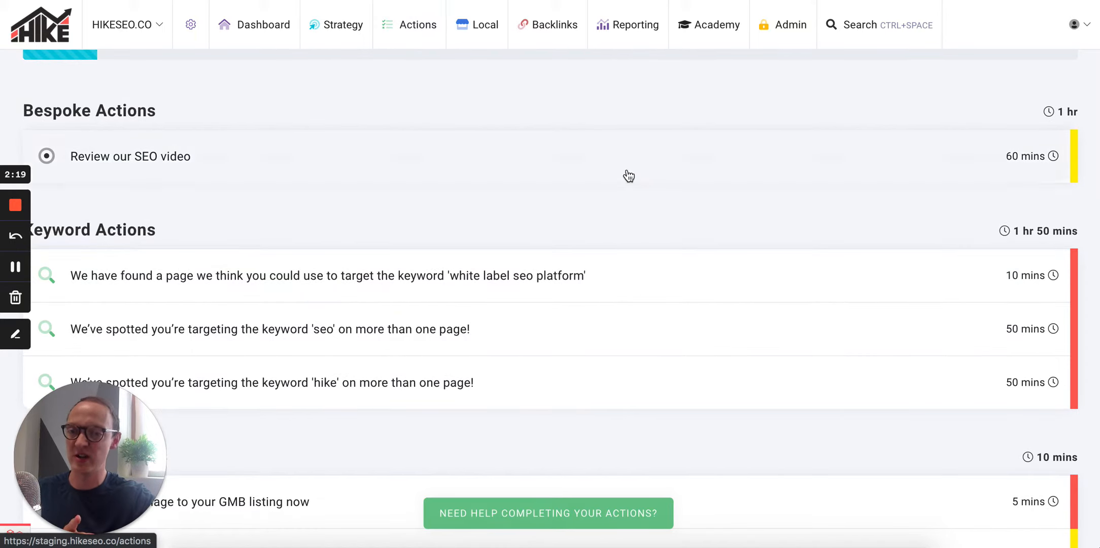
scroll(629, 176, down, 4)
scroll(627, 176, down, 2)
scroll(627, 176, down, 2)
scroll(628, 176, down, 1)
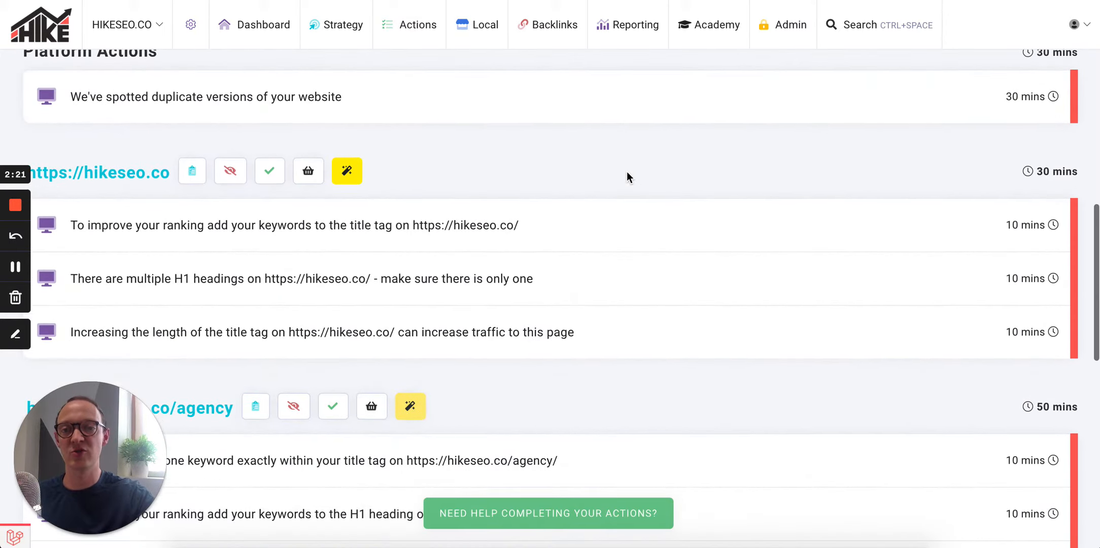
scroll(627, 176, down, 1)
scroll(499, 207, down, 1)
scroll(498, 207, down, 2)
scroll(497, 208, down, 2)
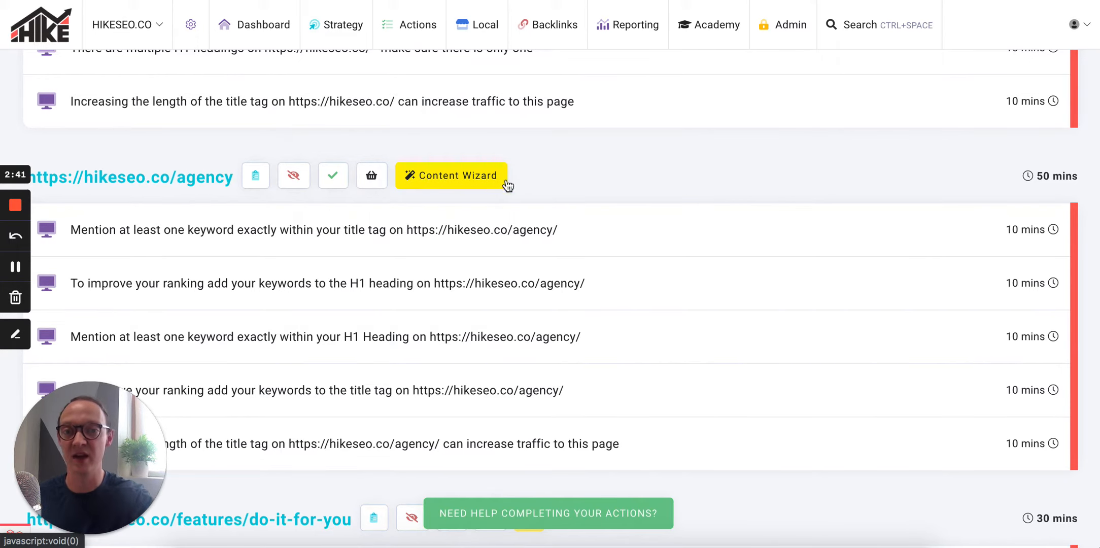
- Generate Content Wizard copy suggestions for the hikeseo.co/agency page
click(411, 176)
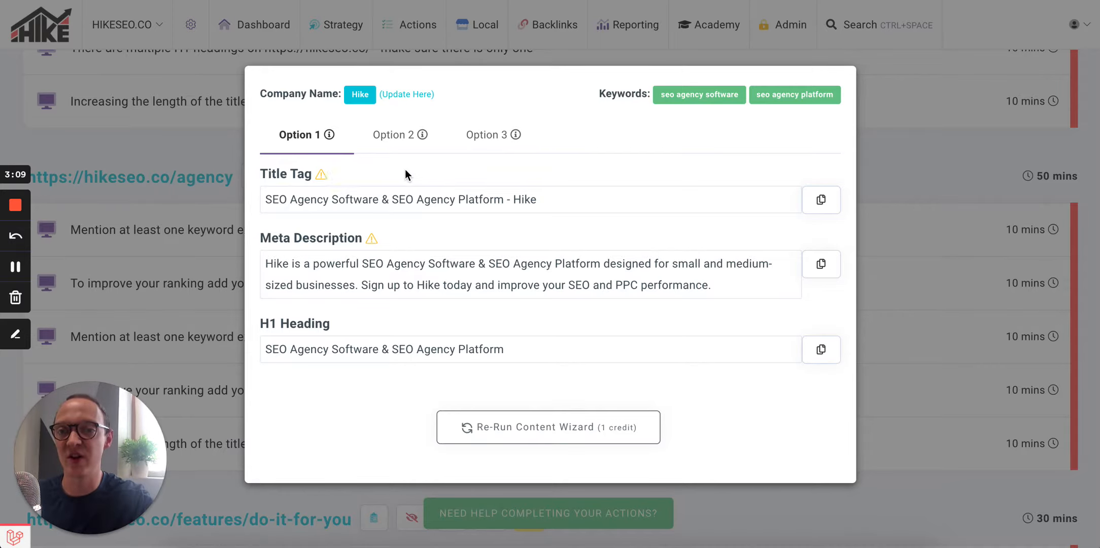
- Review the repeated keyword phrase and 'Hike' in the Option 1 title, then re-run the Content Wizard
mouse_move(321, 175)
click(294, 200)
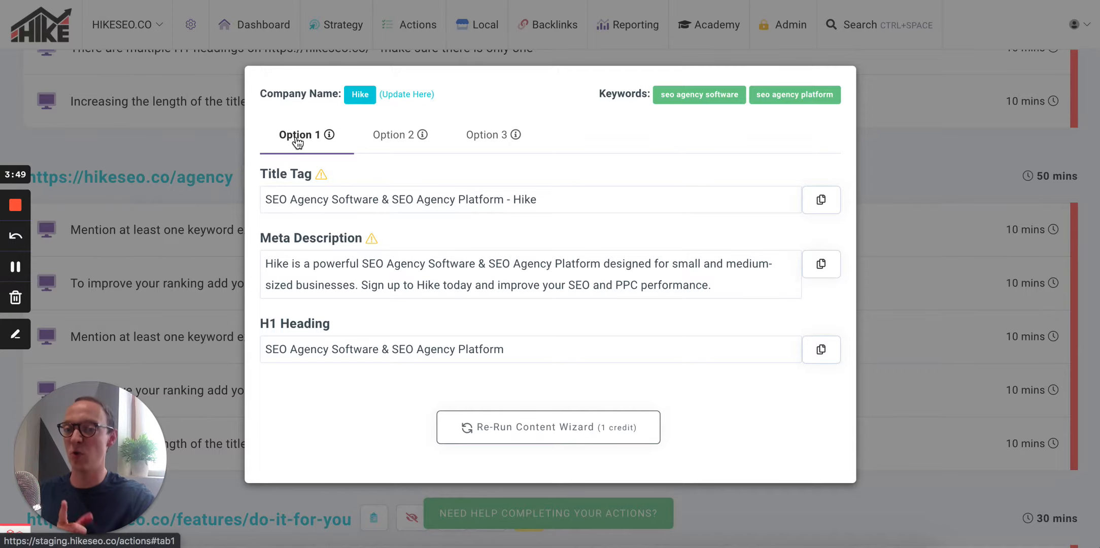
drag(266, 199, 505, 199)
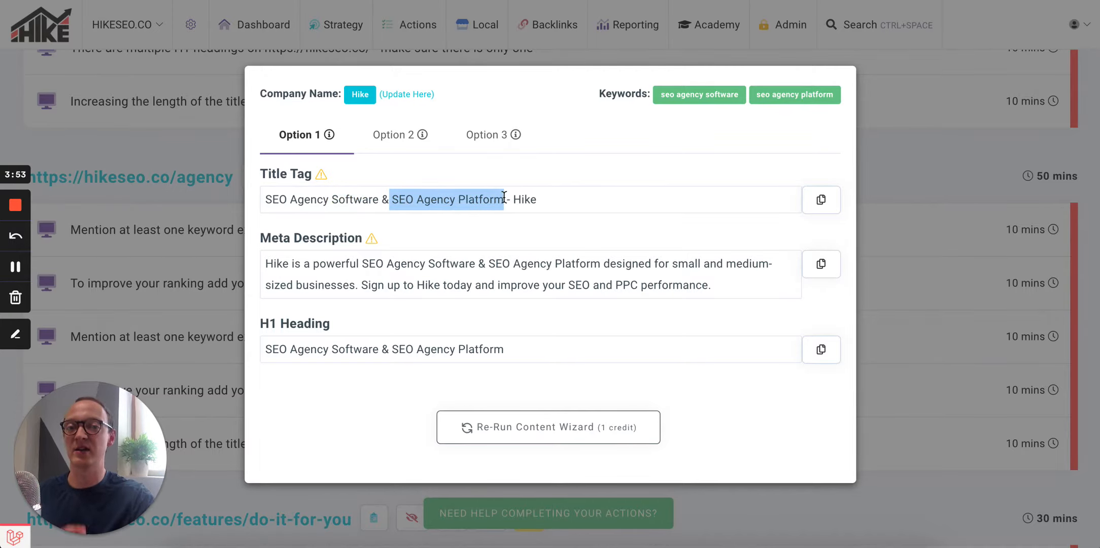
double_click(525, 199)
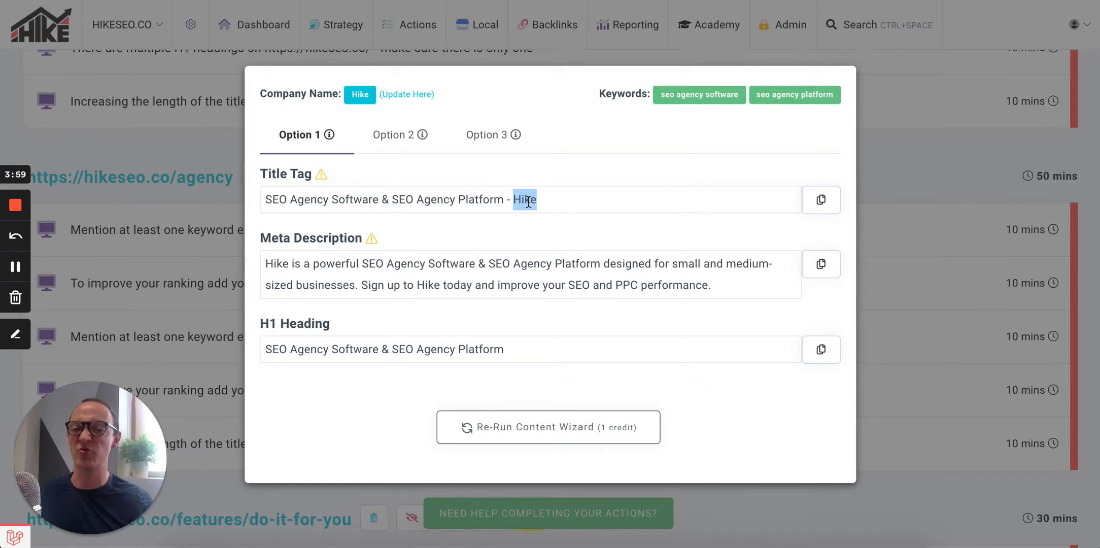
click(487, 246)
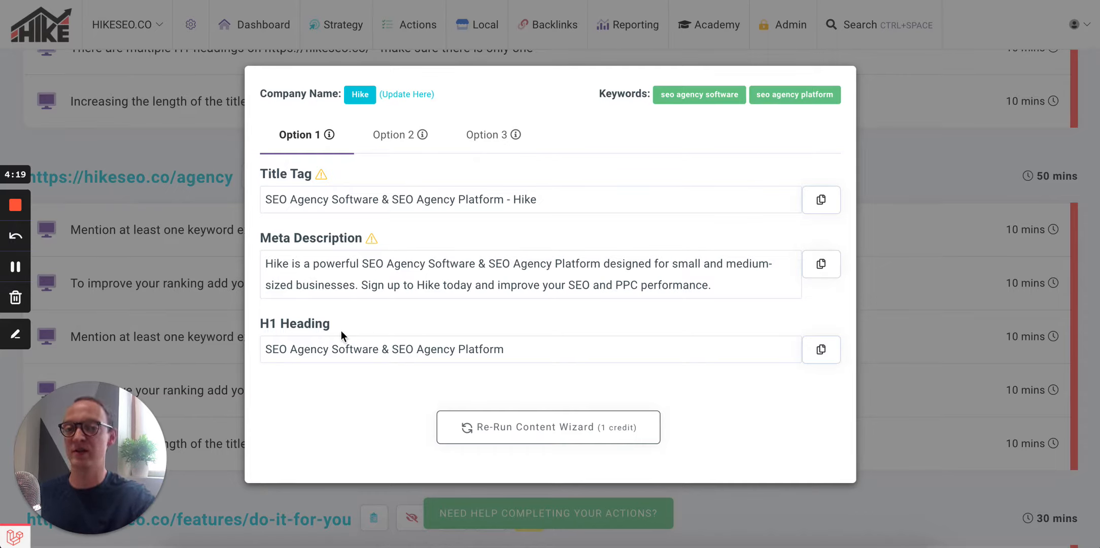
click(532, 427)
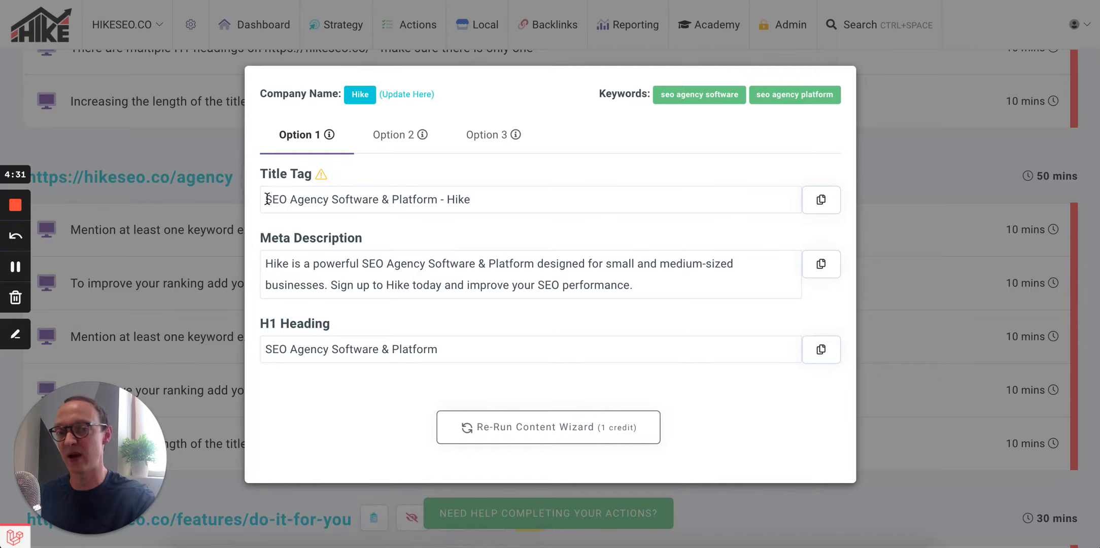
- Compare Options 2 and 3, copy the Option 3 title tag and highlight 'Supplier' in its H1
drag(266, 200, 328, 200)
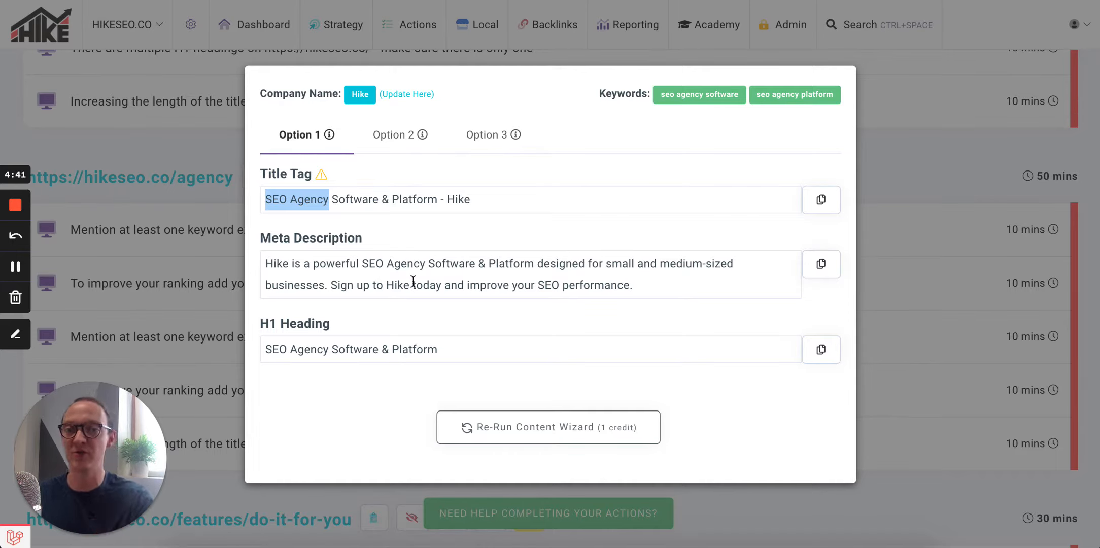
click(397, 139)
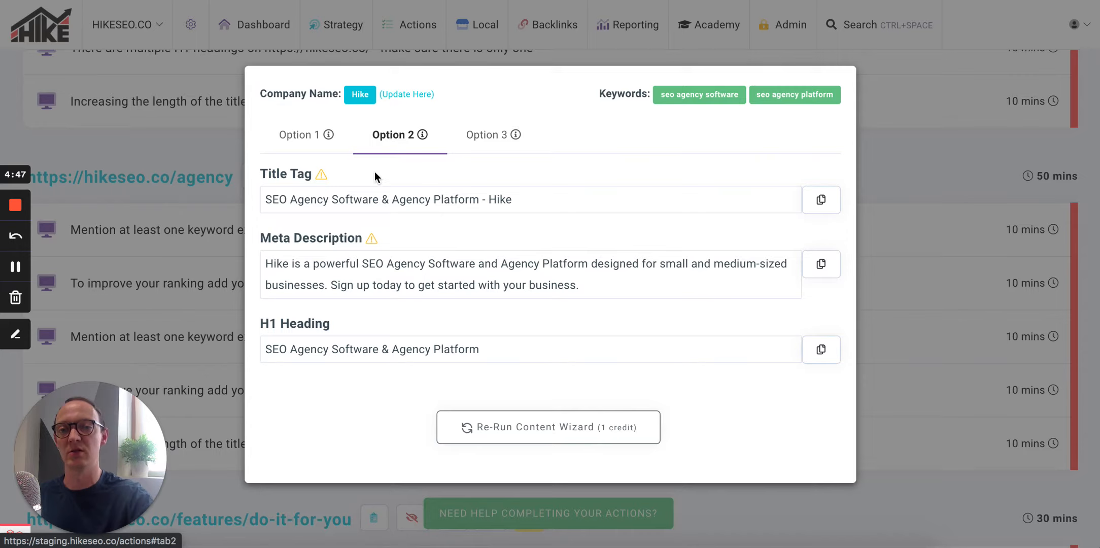
click(329, 263)
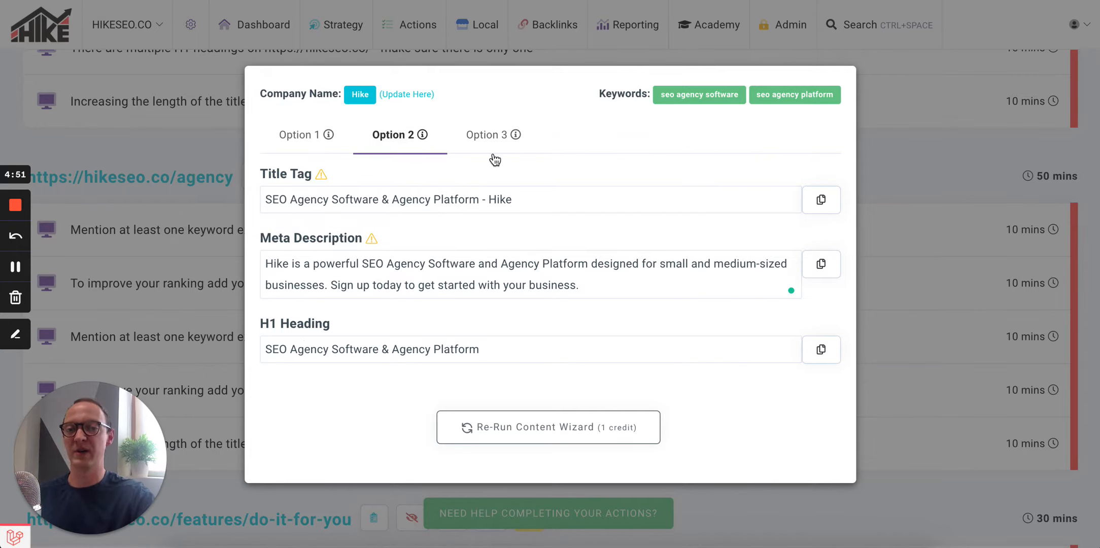
click(487, 135)
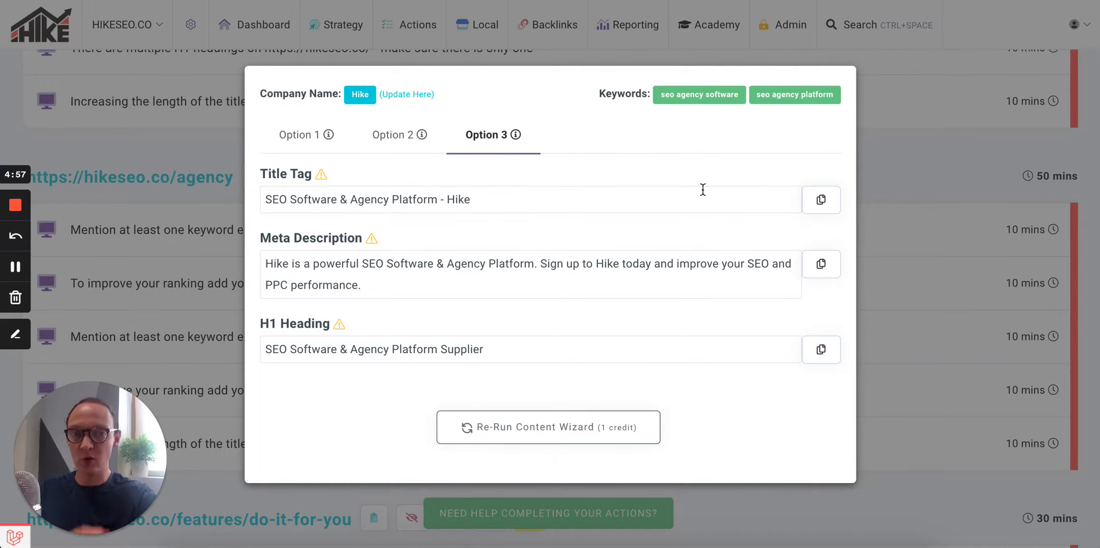
click(821, 199)
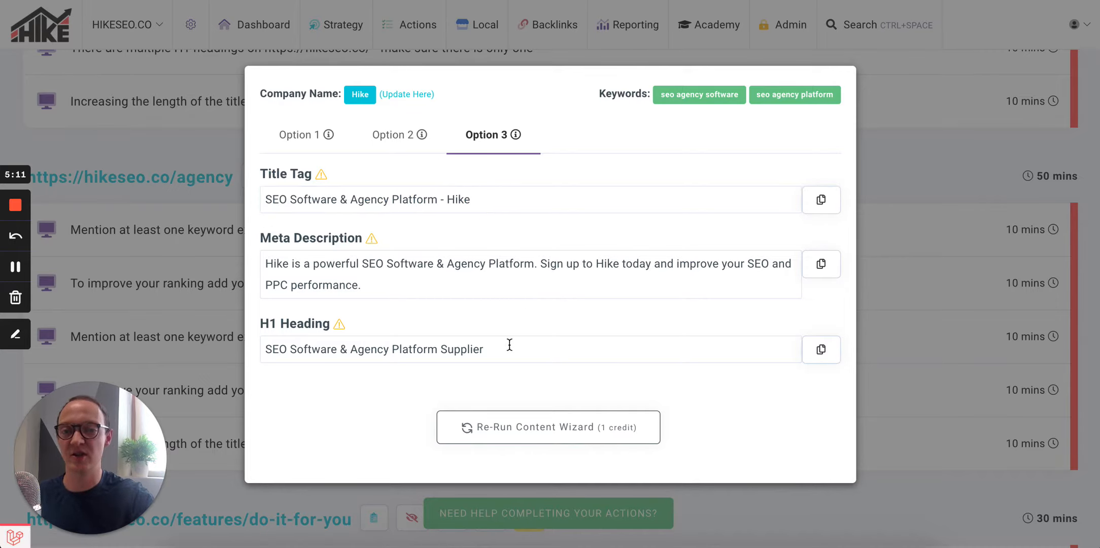
double_click(462, 349)
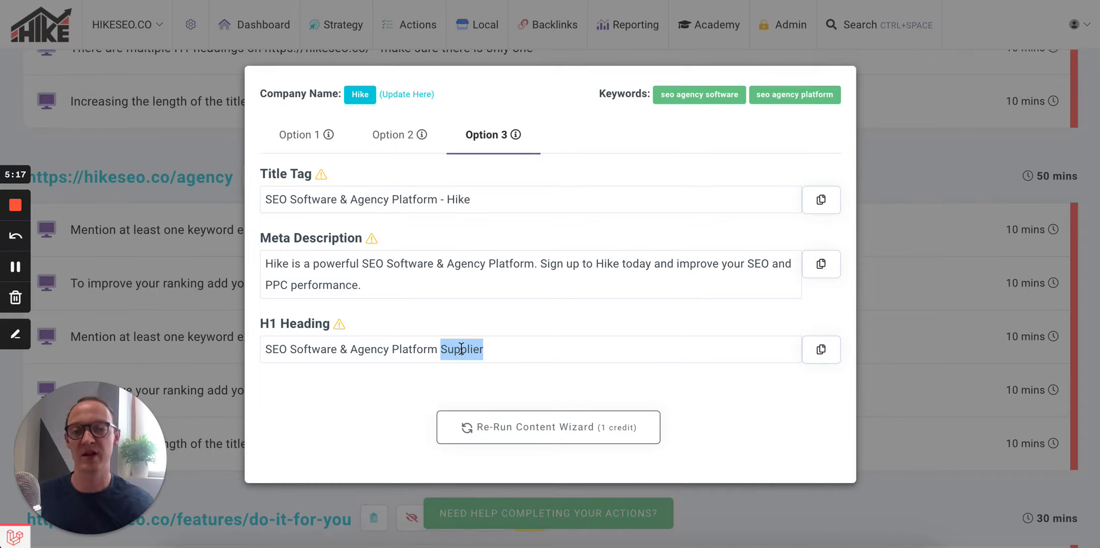
text(Pro)
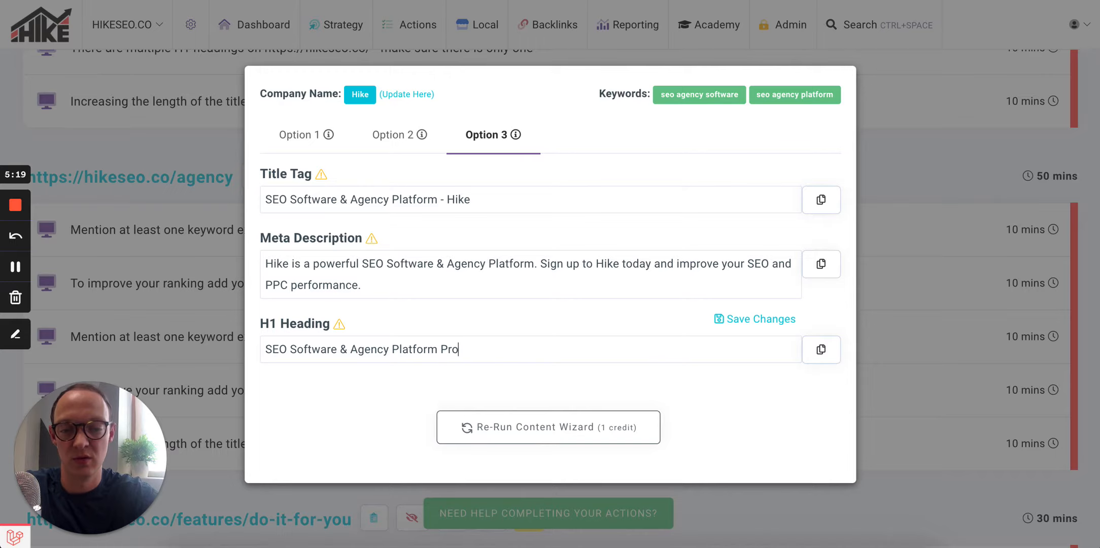
text(vider)
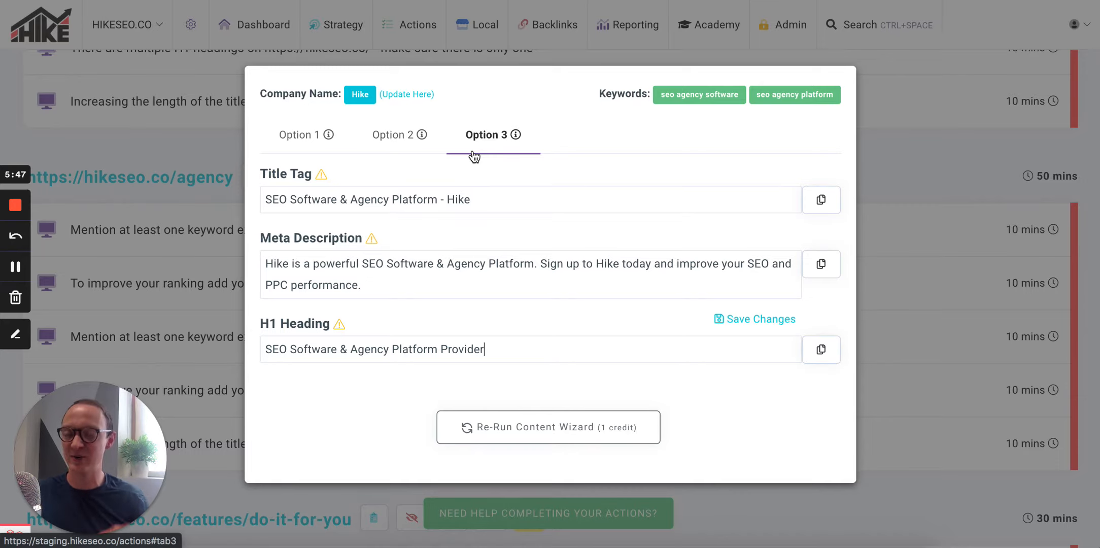
click(300, 134)
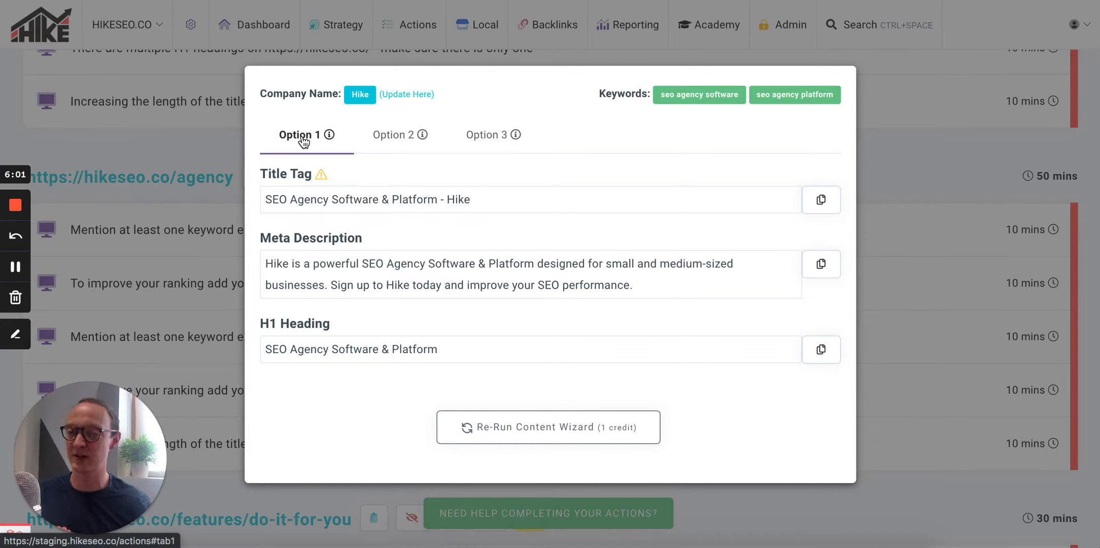
click(397, 134)
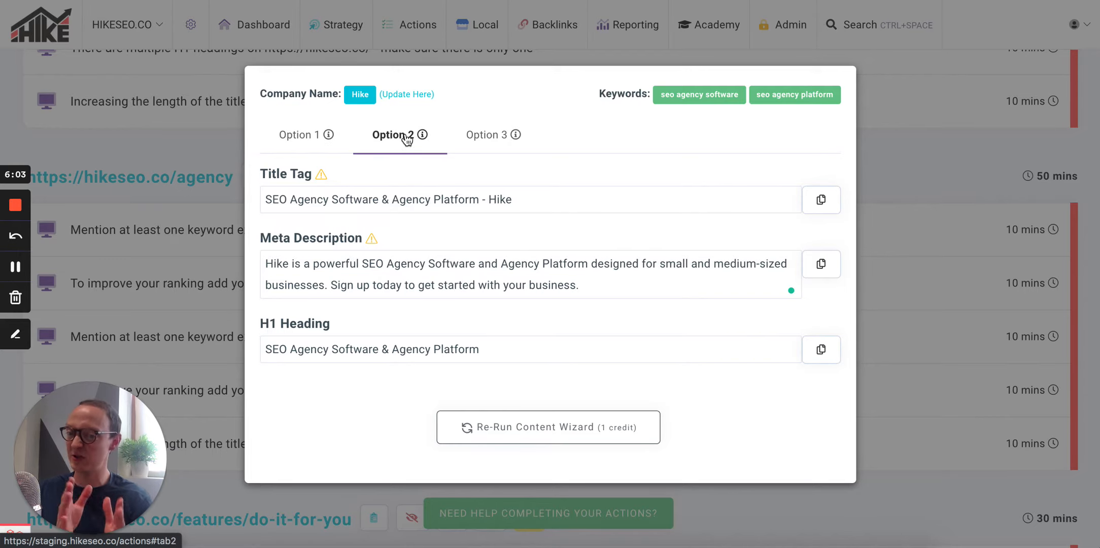
click(475, 138)
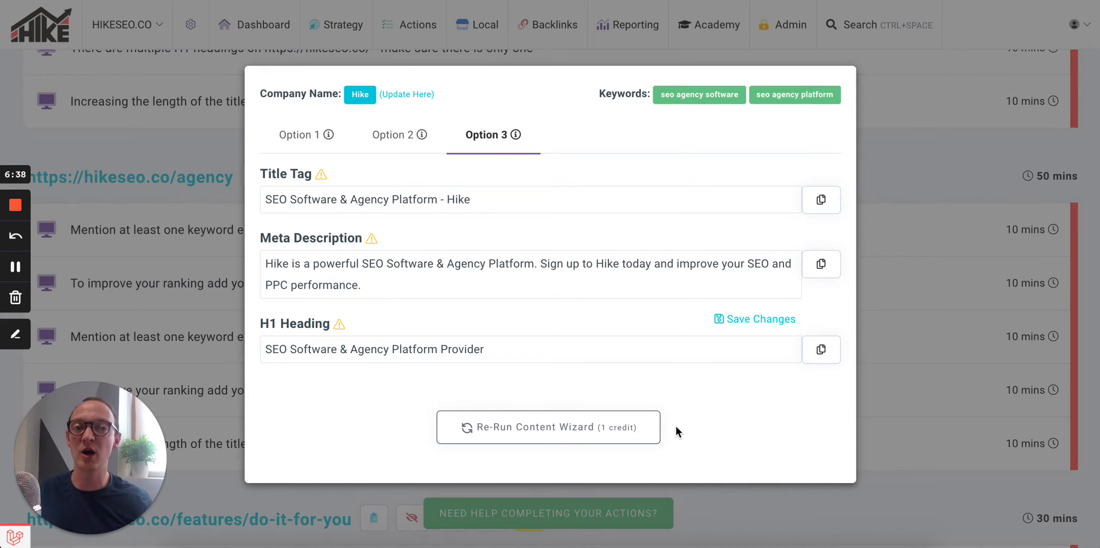
- Leave the agency wizard and reach the bolt-on Content Wizard credits page via the small-businesses wizard's Upgrade link
click(961, 150)
scroll(872, 271, down, 5)
scroll(872, 271, down, 3)
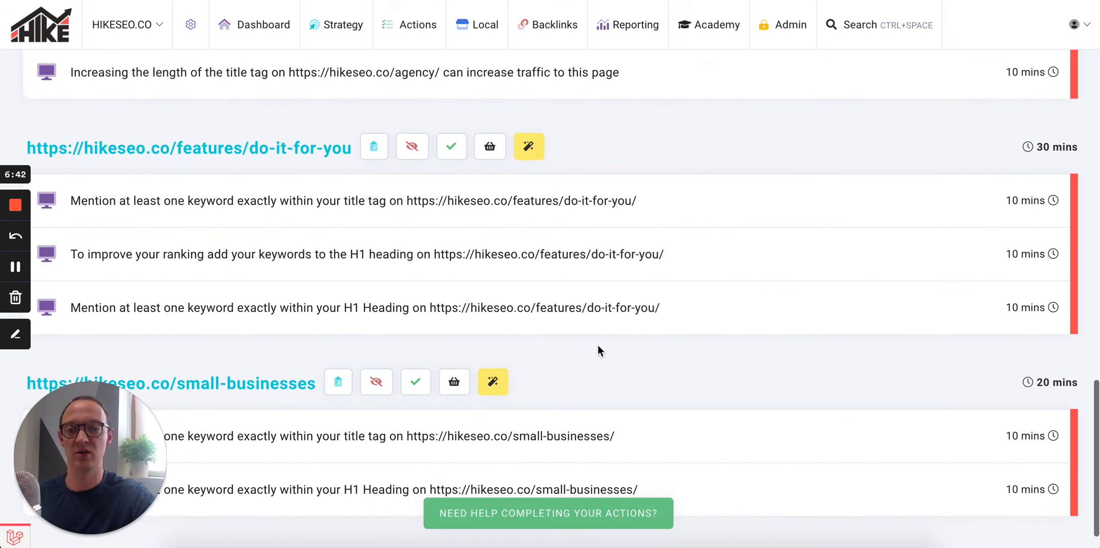
click(494, 379)
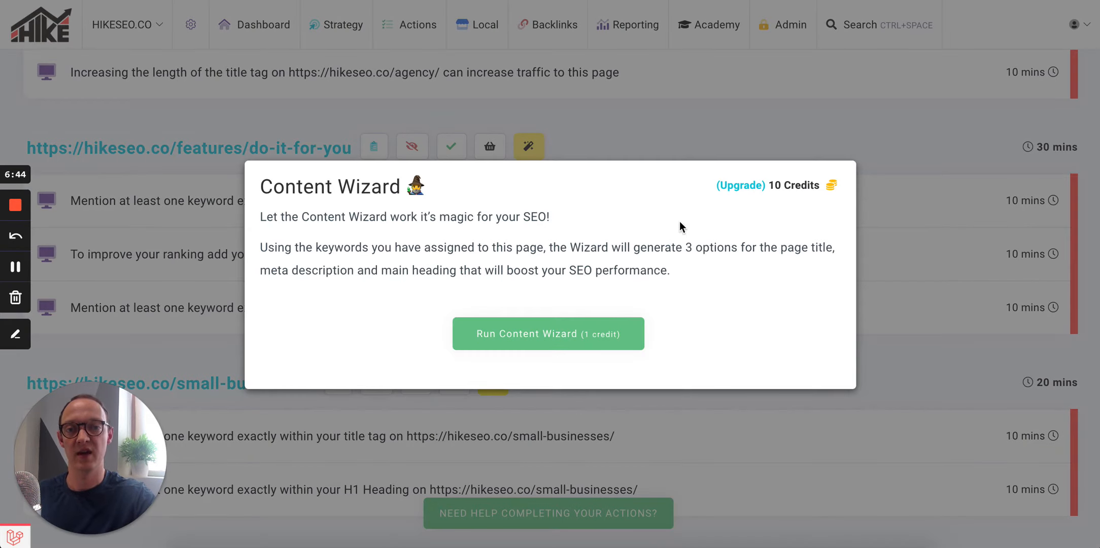
click(740, 187)
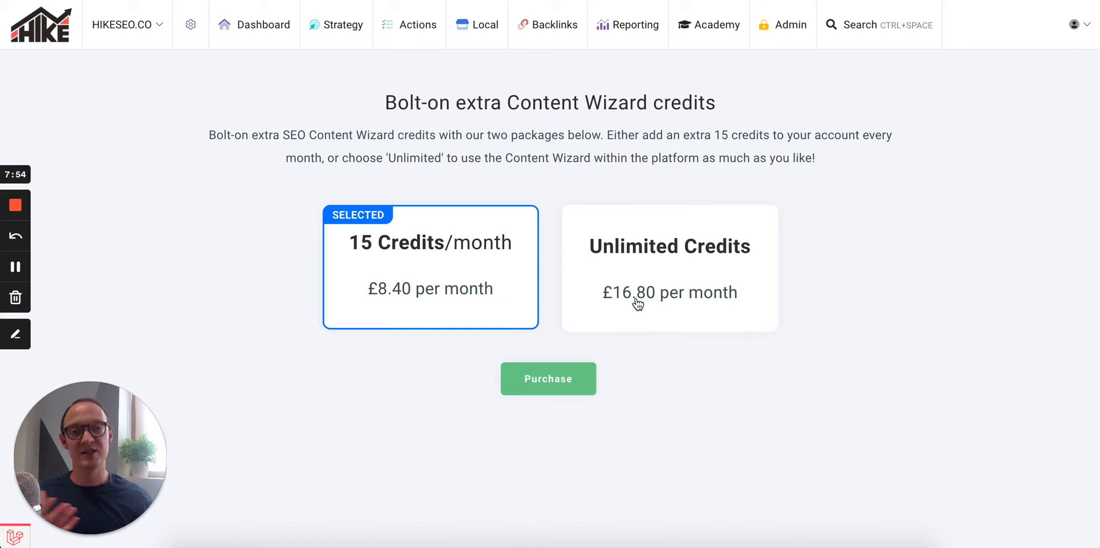
- Return to the Actions list and reopen the Content Wizard for hikeseo.co/agency
click(388, 30)
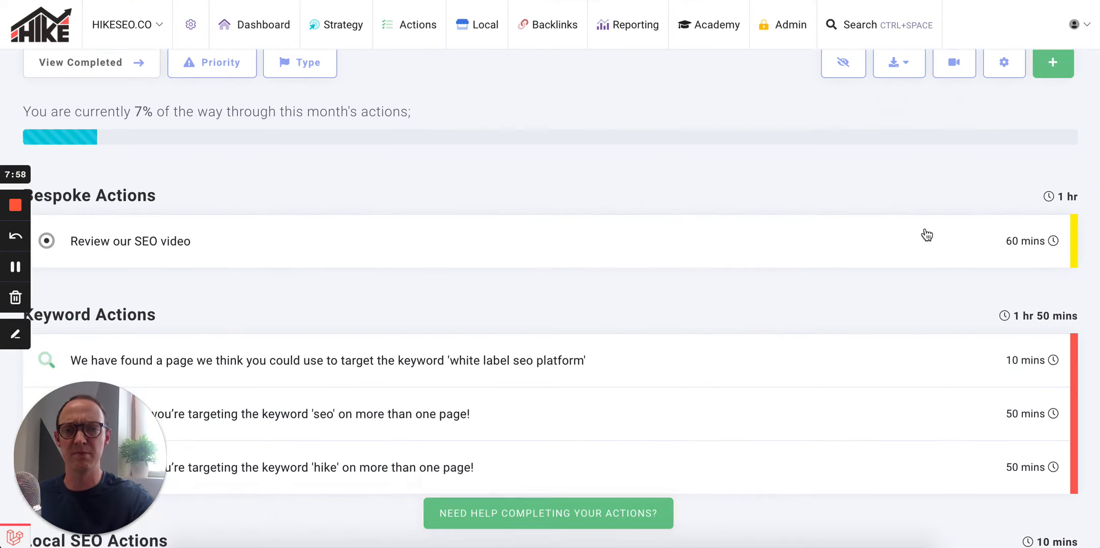
scroll(927, 235, down, 10)
scroll(924, 229, down, 3)
scroll(924, 228, down, 3)
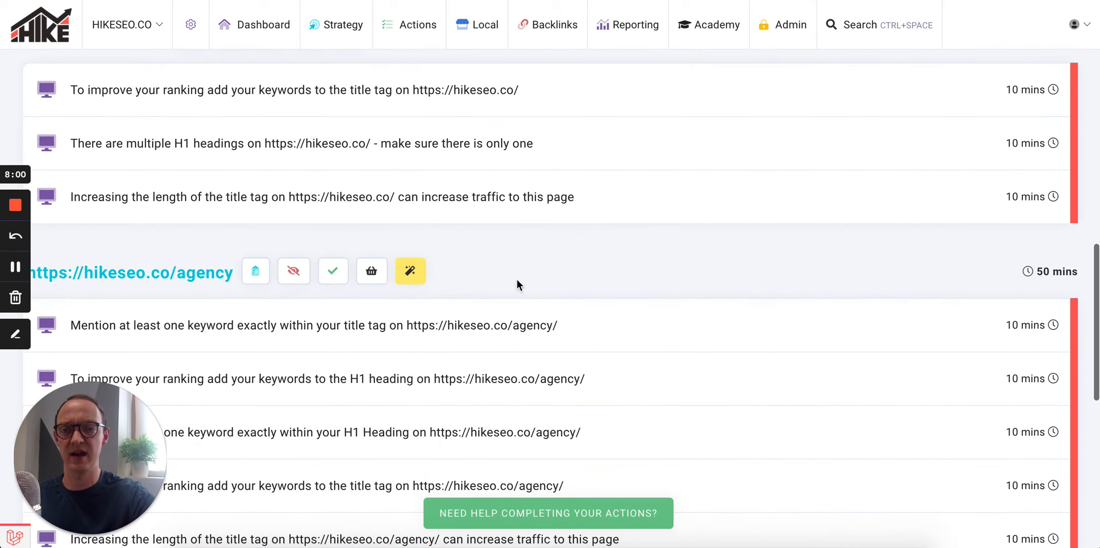
click(410, 272)
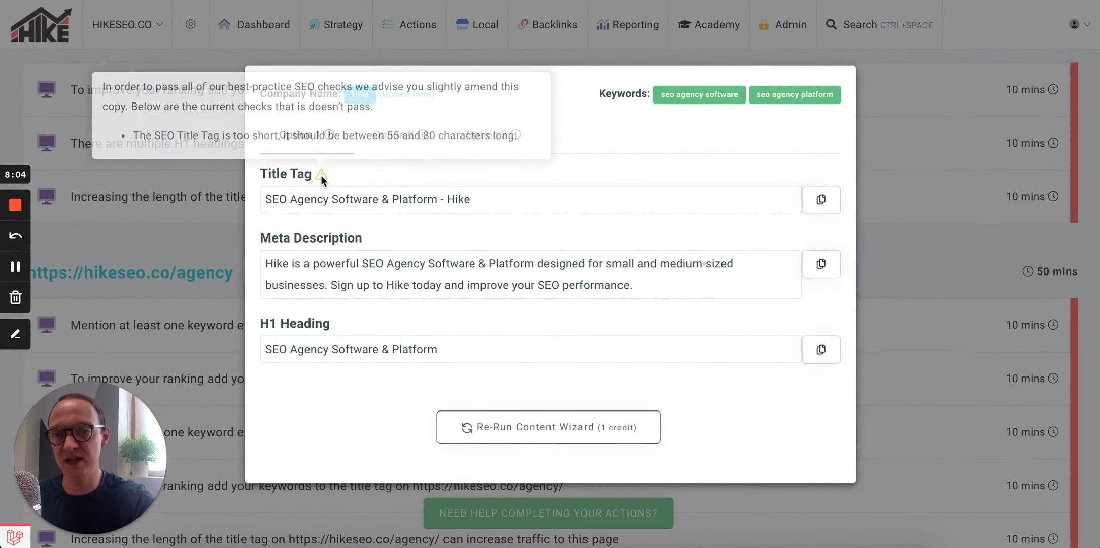
mouse_move(321, 175)
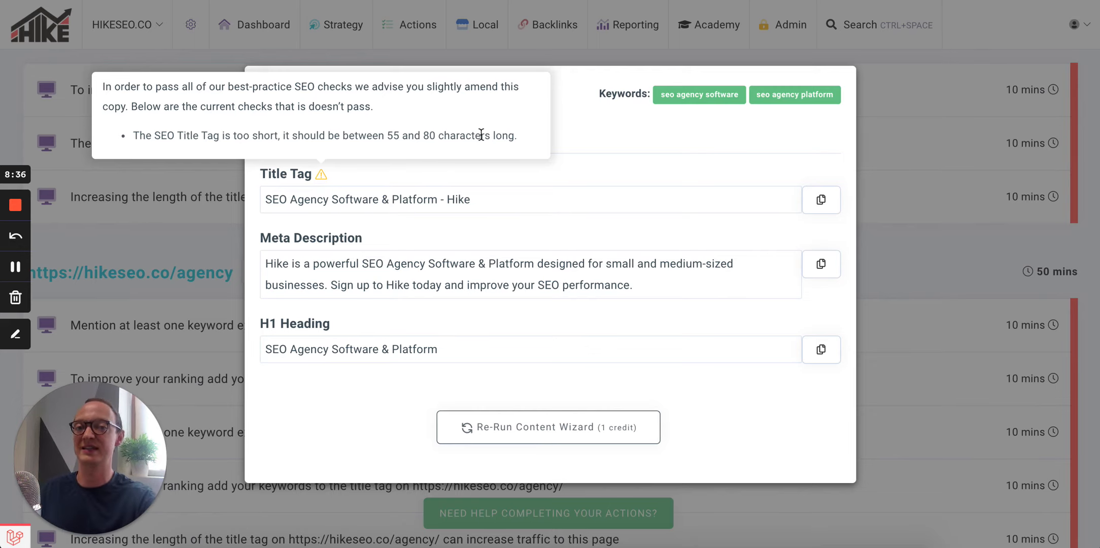
- Edit the title to 'SEO Agency Software & SEO Agency Platform - Hike', save, recheck against SEO rules and close
click(393, 199)
text(SEO)
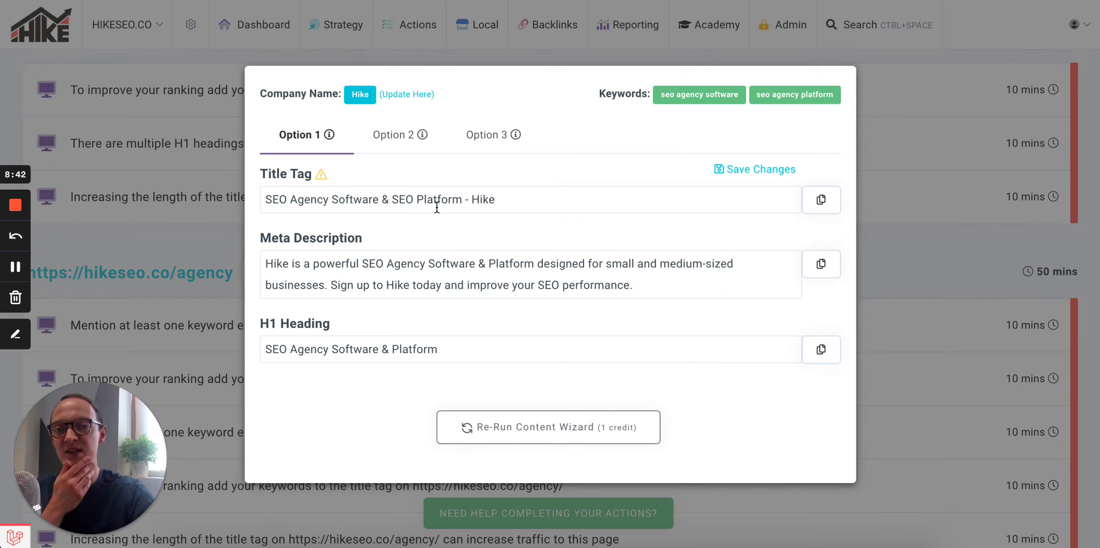
click(760, 169)
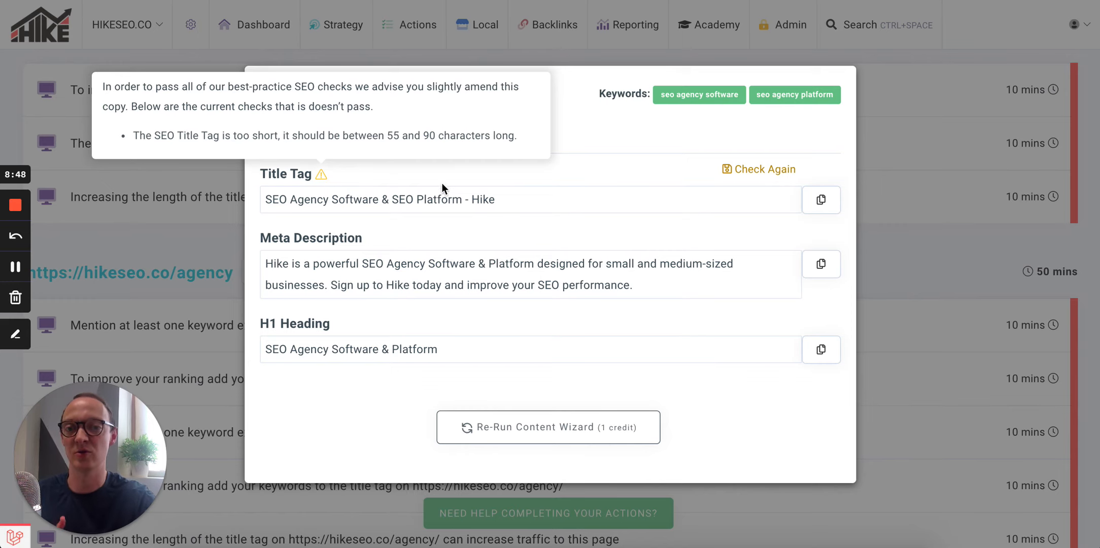
click(417, 200)
text(Agency)
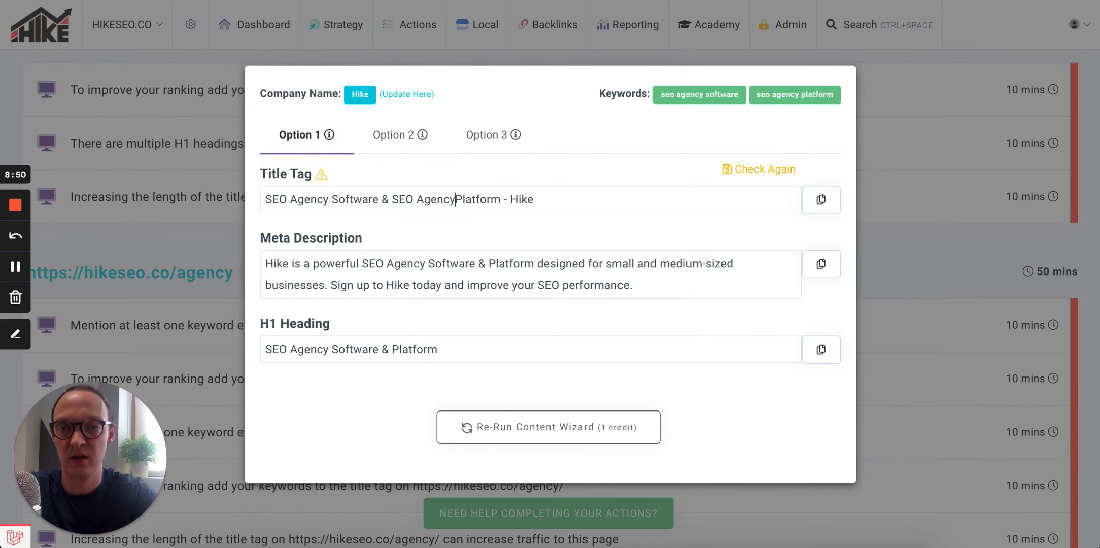
click(768, 172)
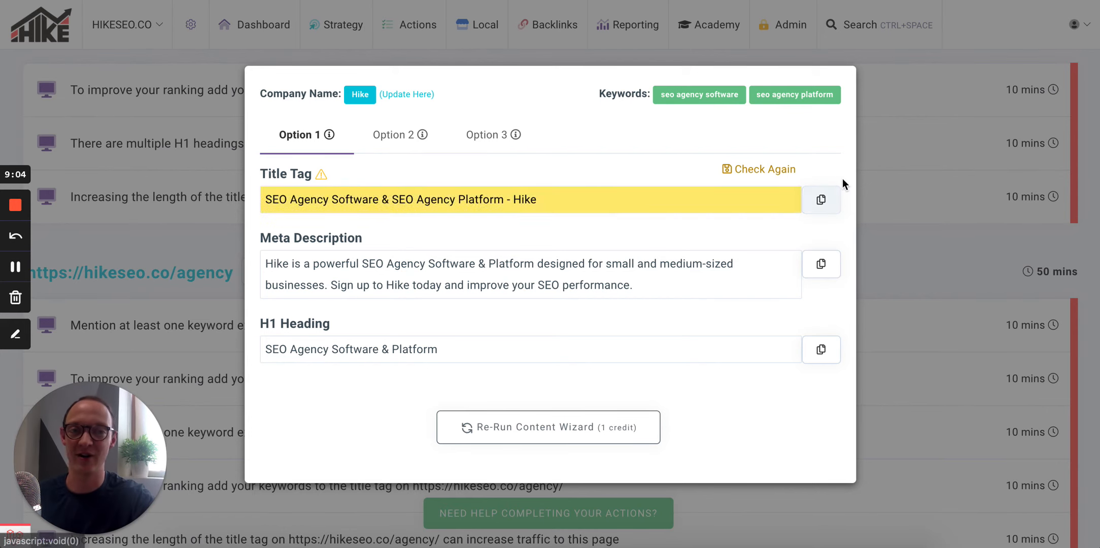
click(890, 155)
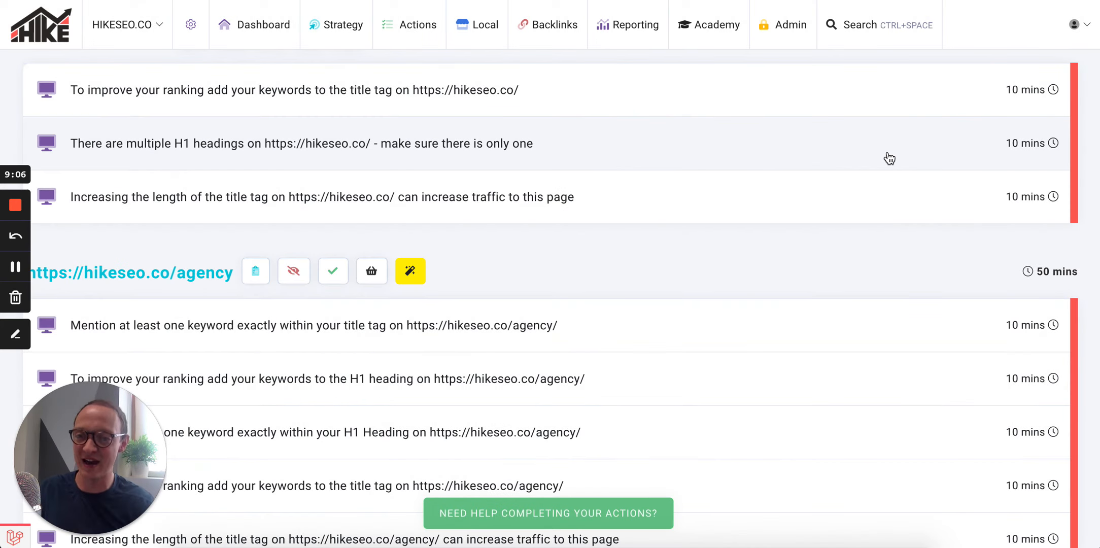